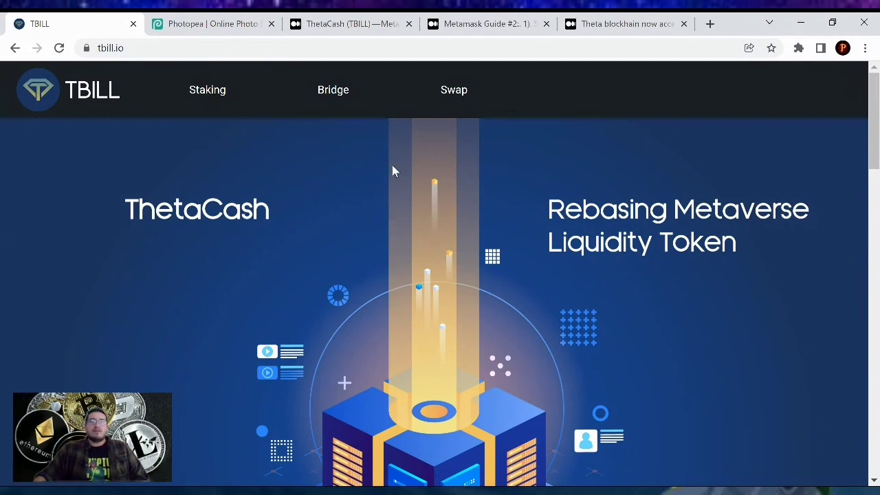
# Step: Look over the yield farming slide, the ThetaCash article, Metamask Guide #2 and the article on Theta's Metamask plug-in
pyautogui.click(192, 20)
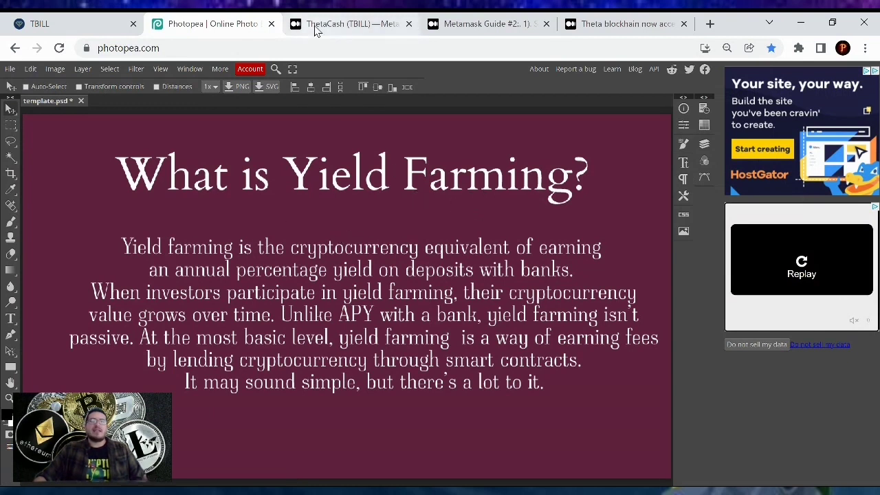
pyautogui.click(356, 24)
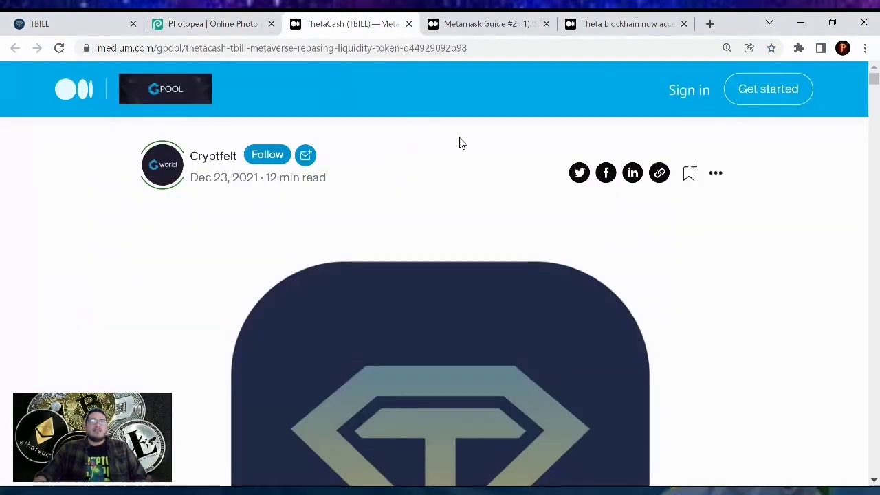
pyautogui.scroll(-6, 459, 143)
pyautogui.scroll(-1, 459, 131)
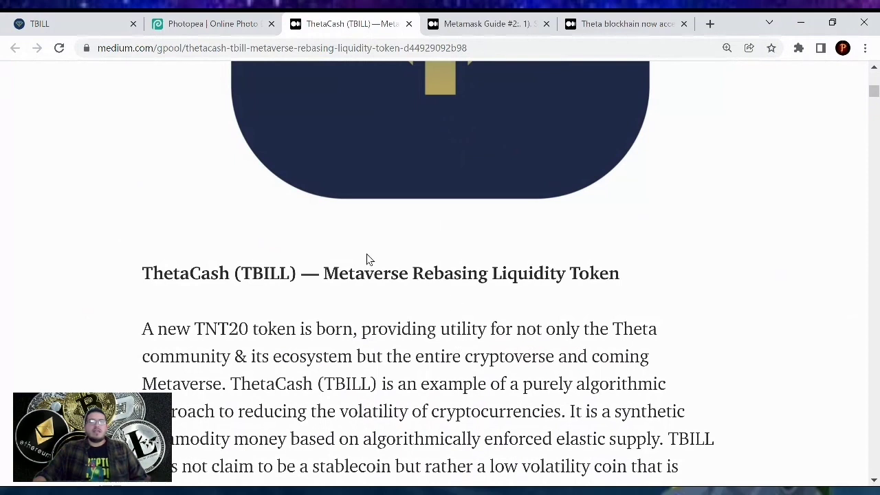
pyautogui.click(474, 20)
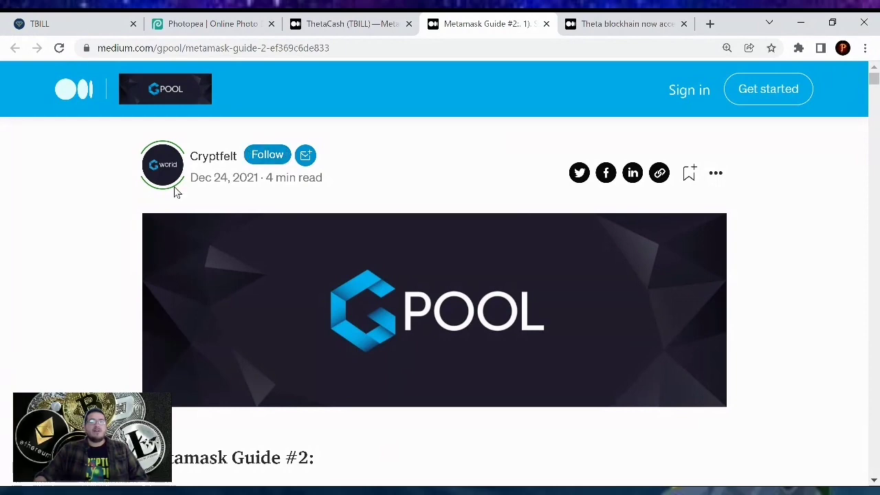
pyautogui.scroll(-3, 477, 166)
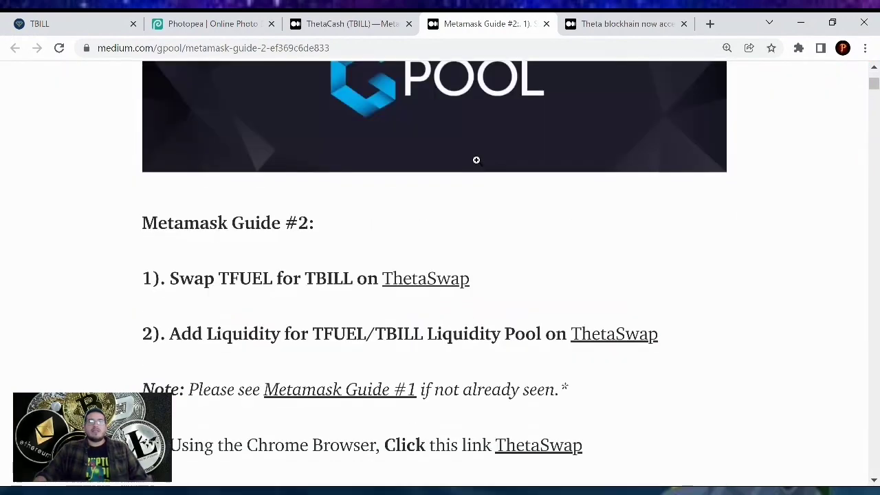
pyautogui.scroll(3, 476, 161)
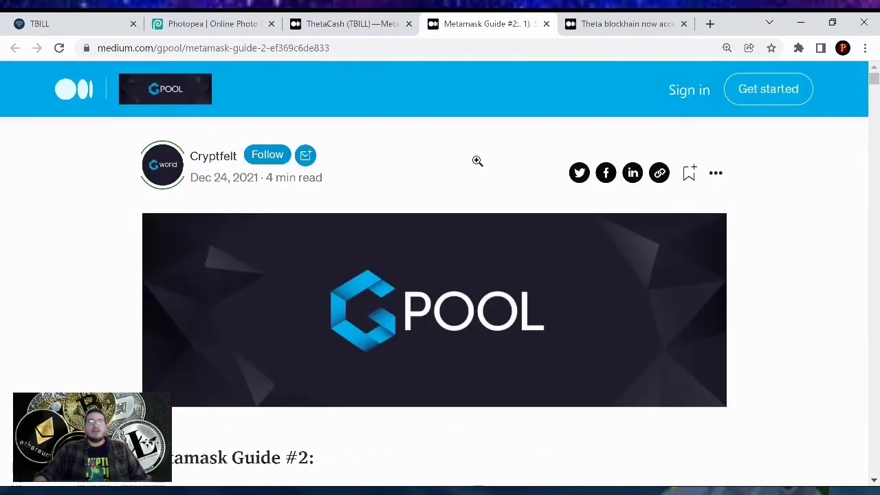
pyautogui.click(604, 23)
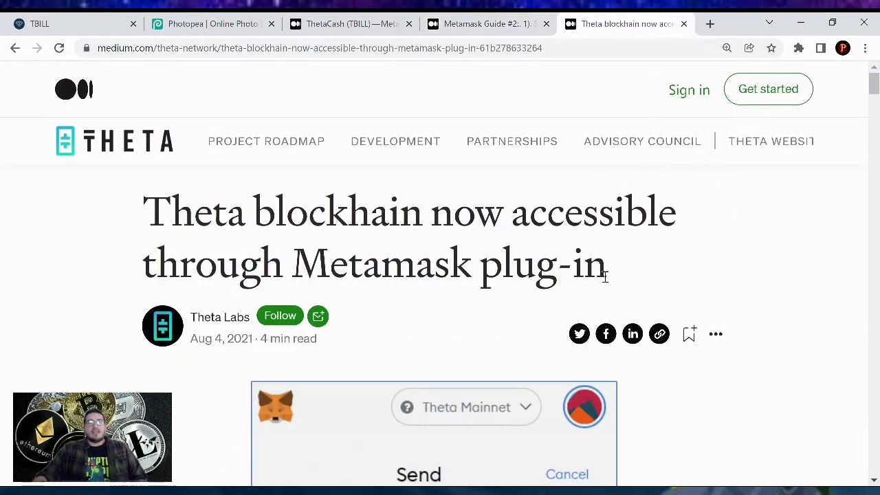
# Step: Open ThetaSwap from the TBILL site and choose TBILL as the token to receive in exchange for TFUEL
pyautogui.click(93, 26)
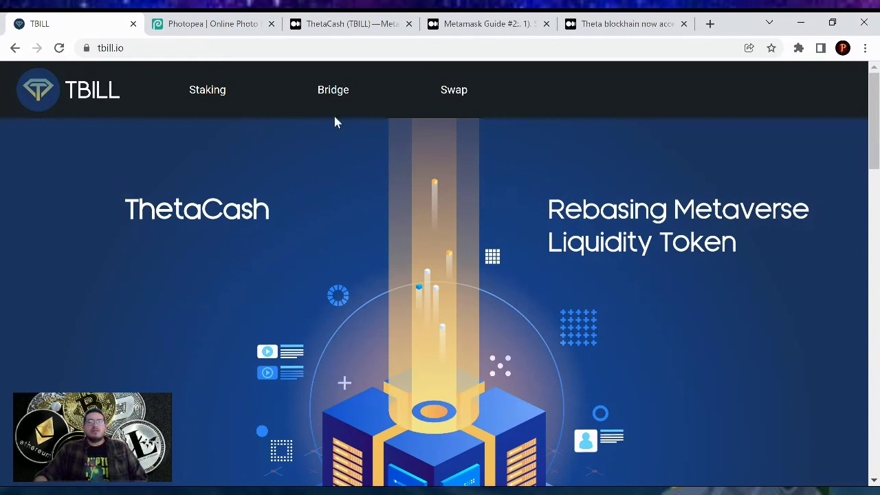
pyautogui.click(457, 93)
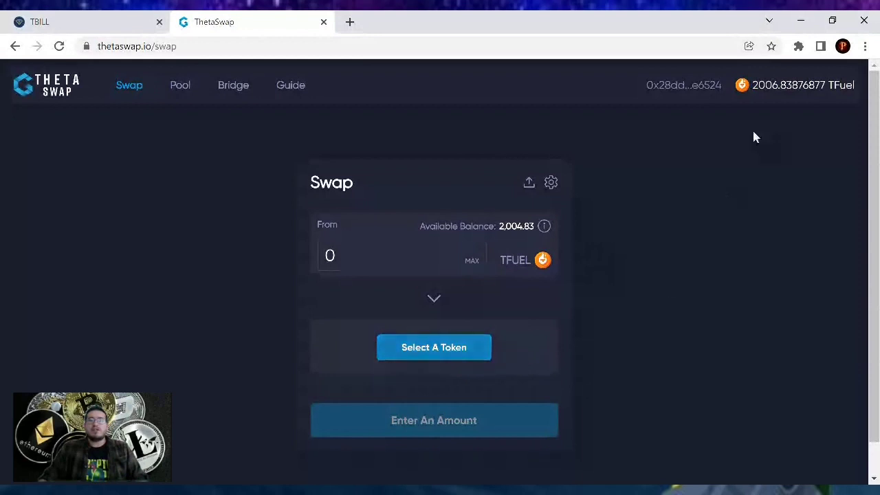
pyautogui.click(448, 354)
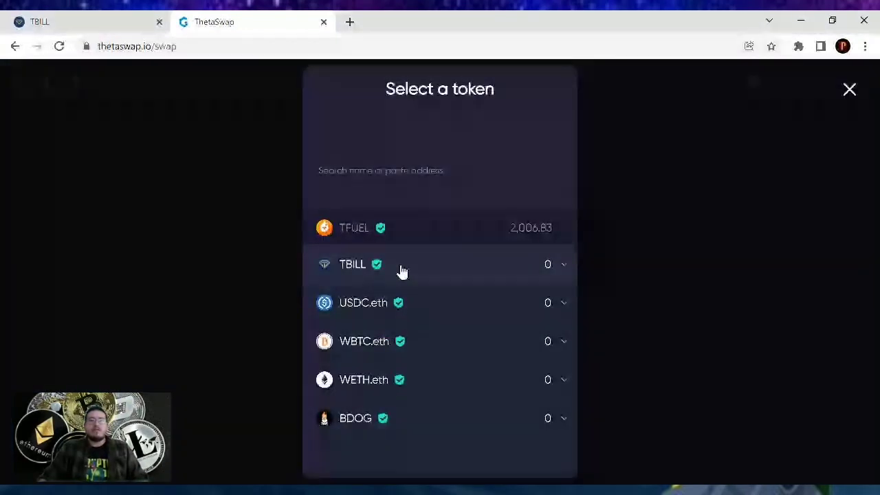
pyautogui.click(565, 269)
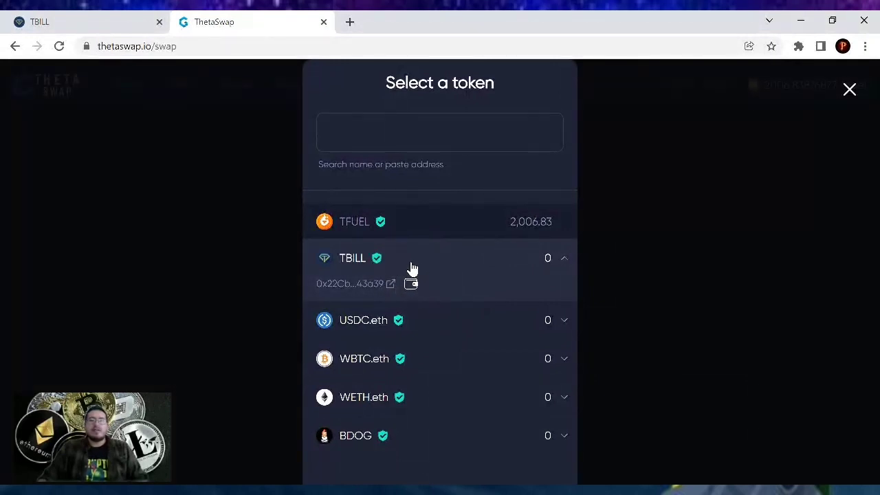
pyautogui.click(412, 259)
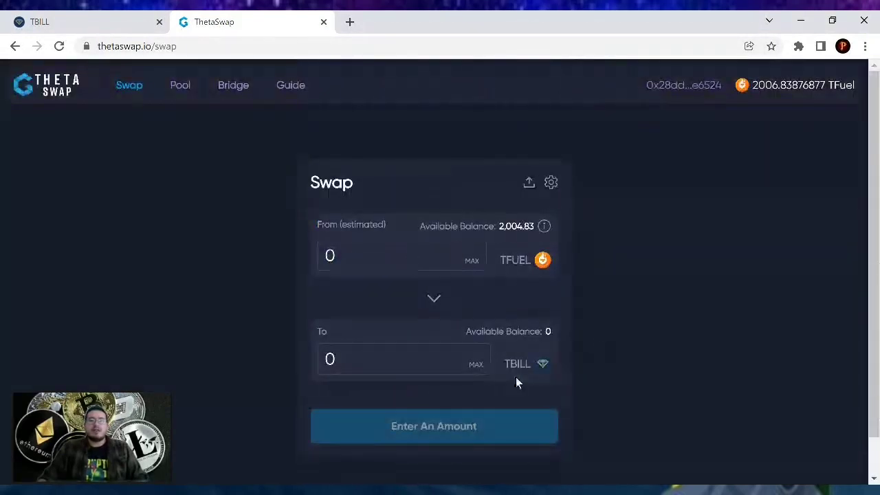
# Step: Set the swap amount to 1000 TFUEL and confirm the swap to TBILL
pyautogui.click(383, 257)
pyautogui.moveTo(383, 257); pyautogui.dragTo(269, 261)
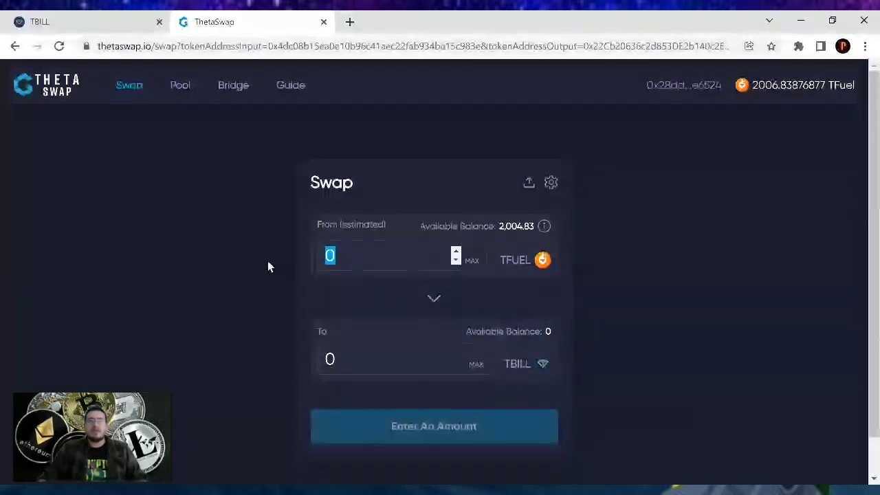
pyautogui.write('1000')
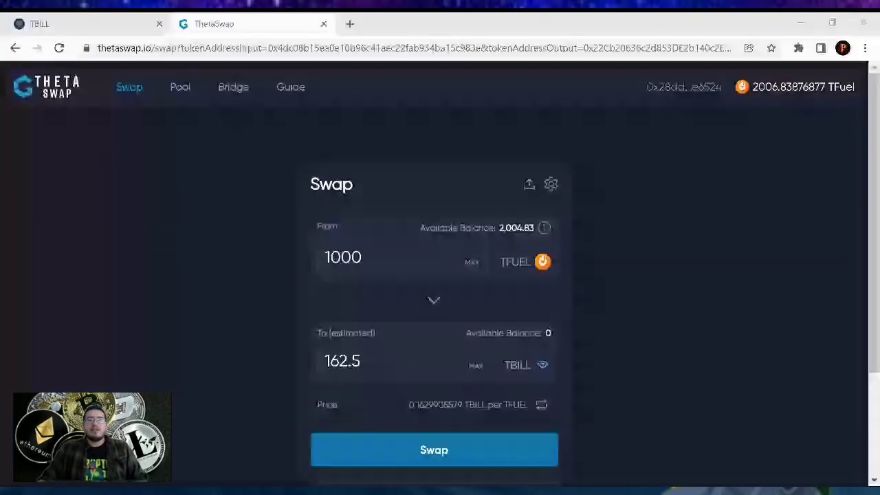
pyautogui.hotkey('alt', 'Tab')
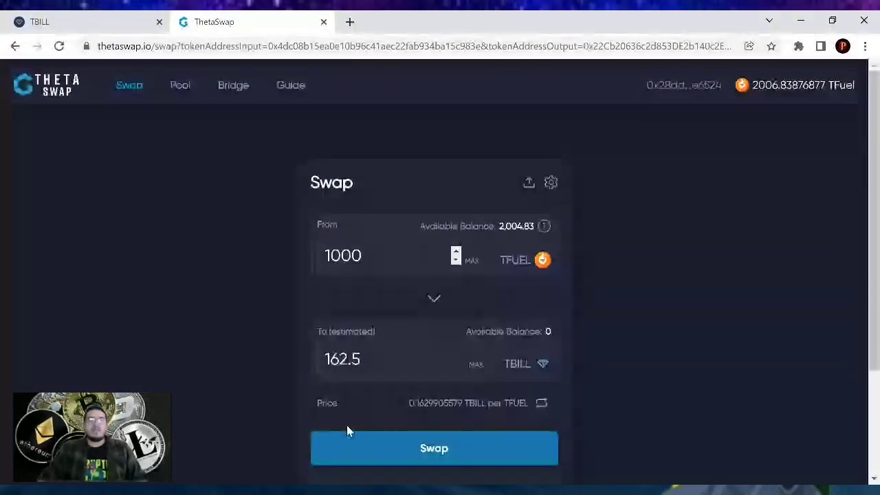
pyautogui.click(433, 449)
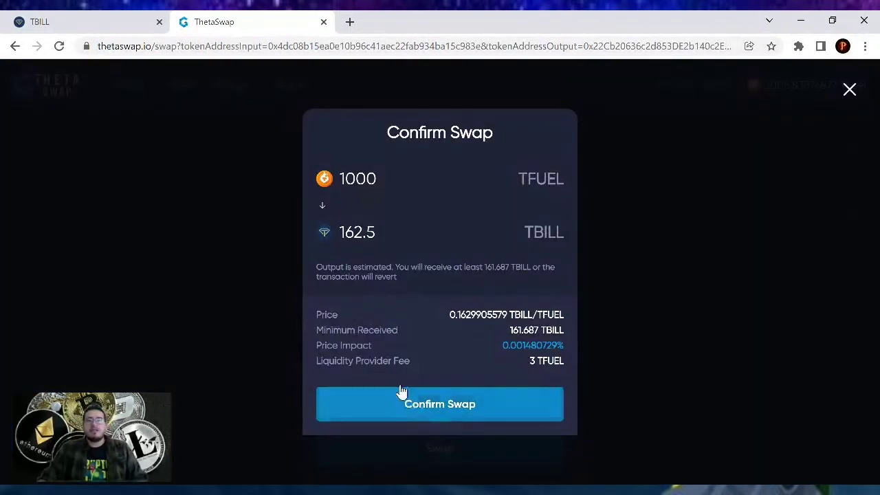
pyautogui.click(454, 407)
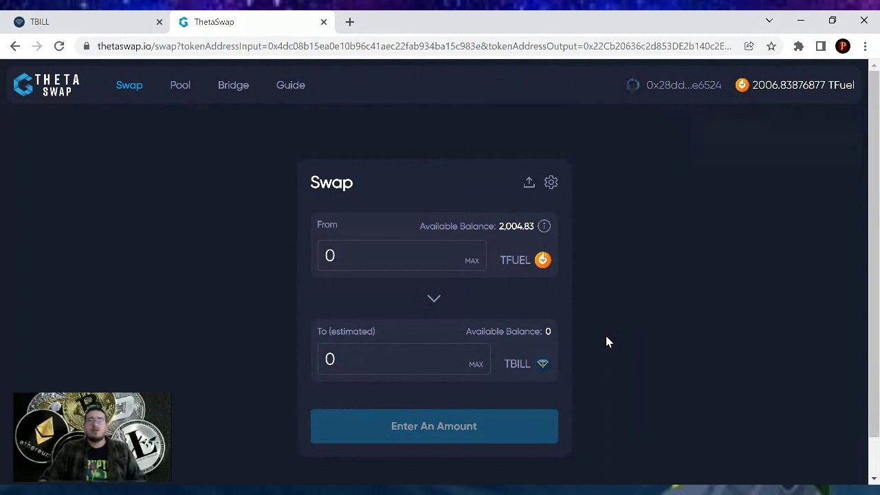
pyautogui.scroll(-1, 607, 342)
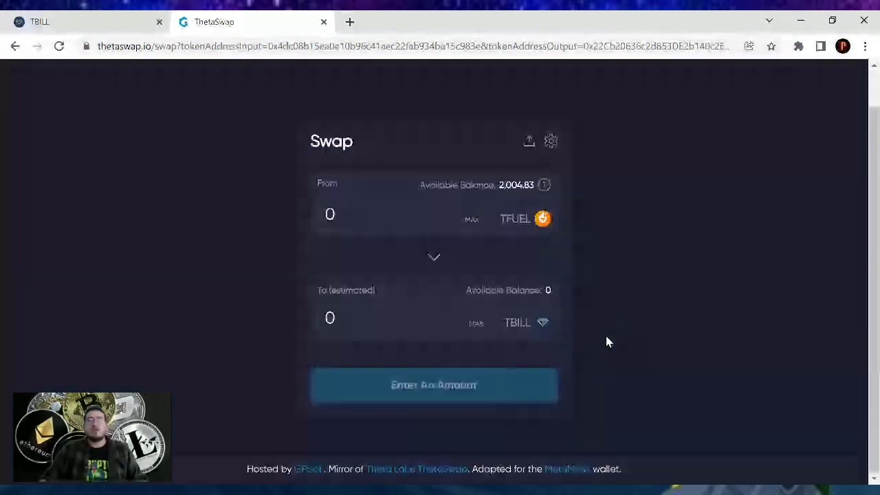
pyautogui.scroll(1, 607, 341)
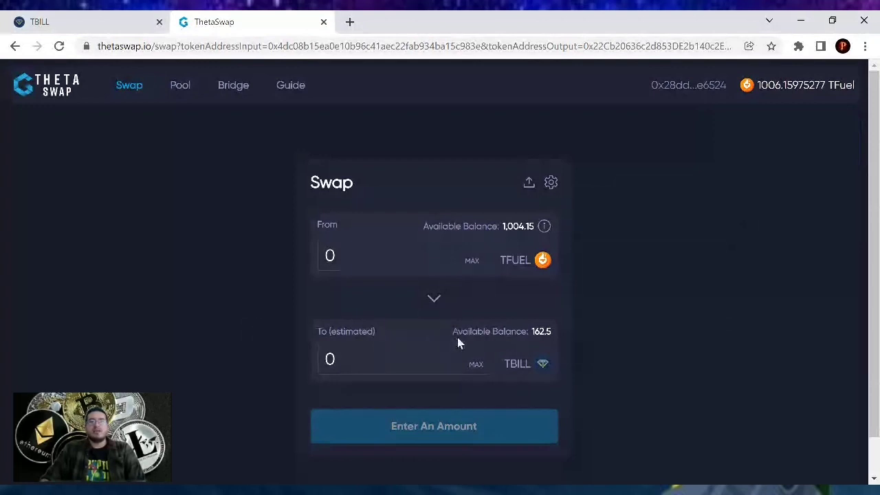
# Step: Start adding liquidity to a pool, with TBILL selected as the token paired with TFUEL
pyautogui.click(181, 87)
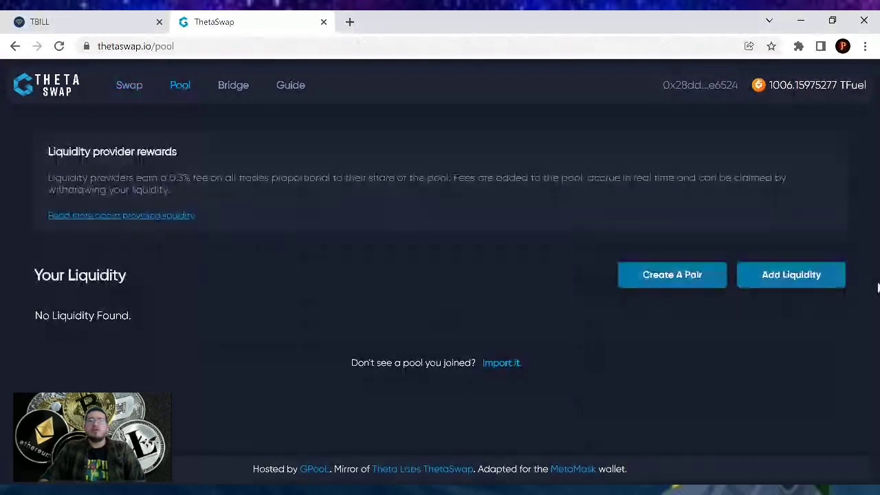
pyautogui.click(790, 275)
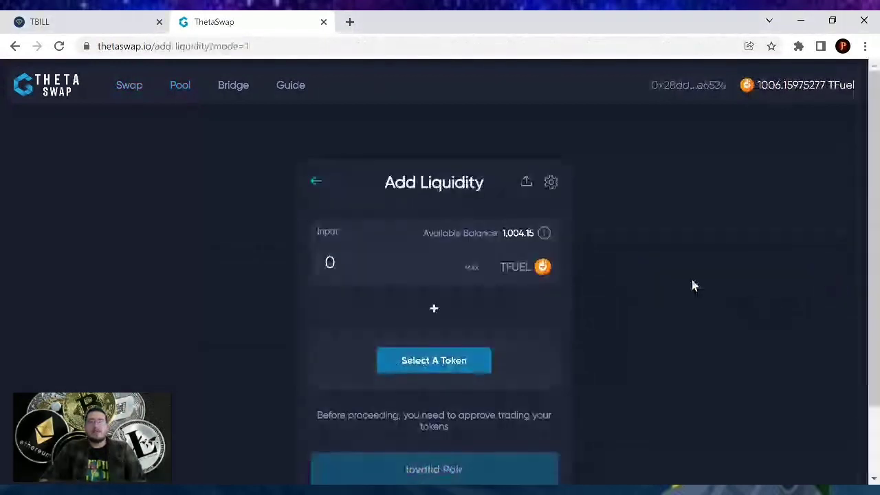
pyautogui.scroll(-1, 515, 294)
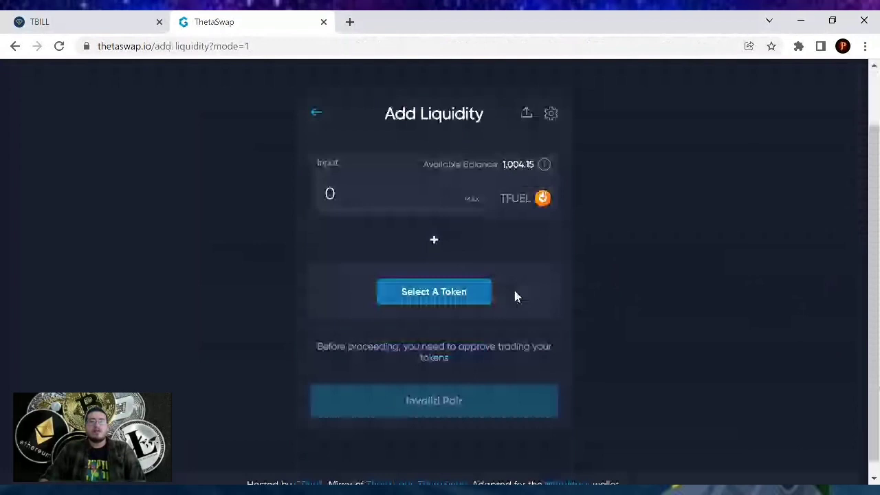
pyautogui.click(419, 301)
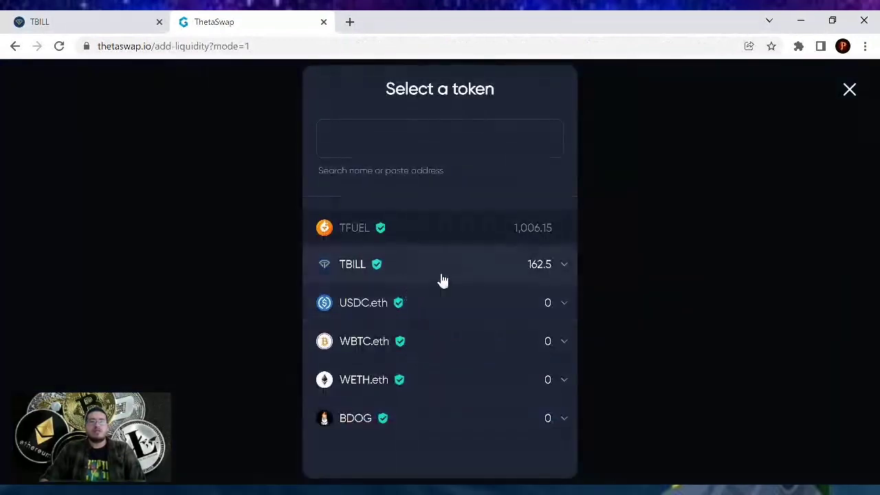
pyautogui.click(443, 281)
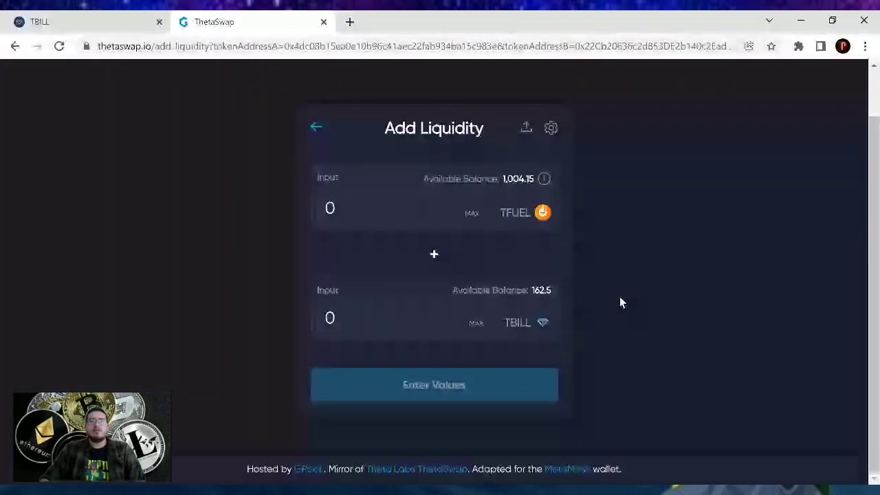
pyautogui.scroll(1, 612, 301)
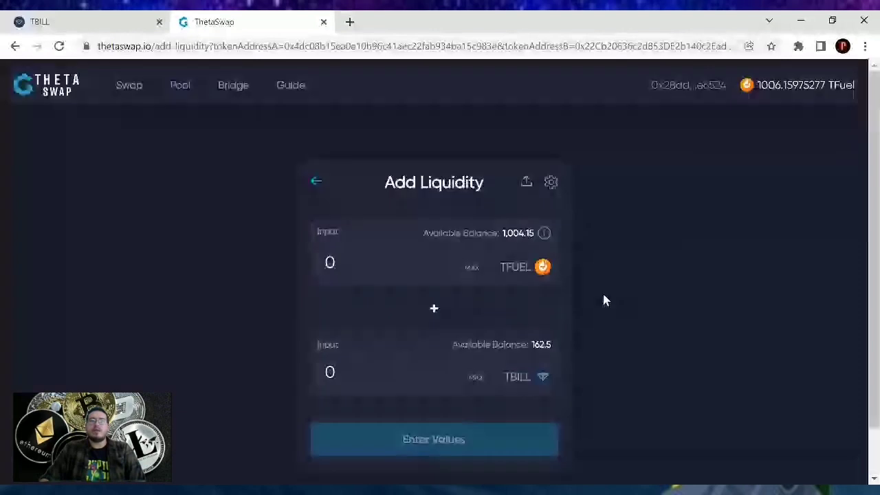
# Step: Try the maximum amounts for both liquidity tokens, then lower the TFUEL input to 997
pyautogui.click(475, 379)
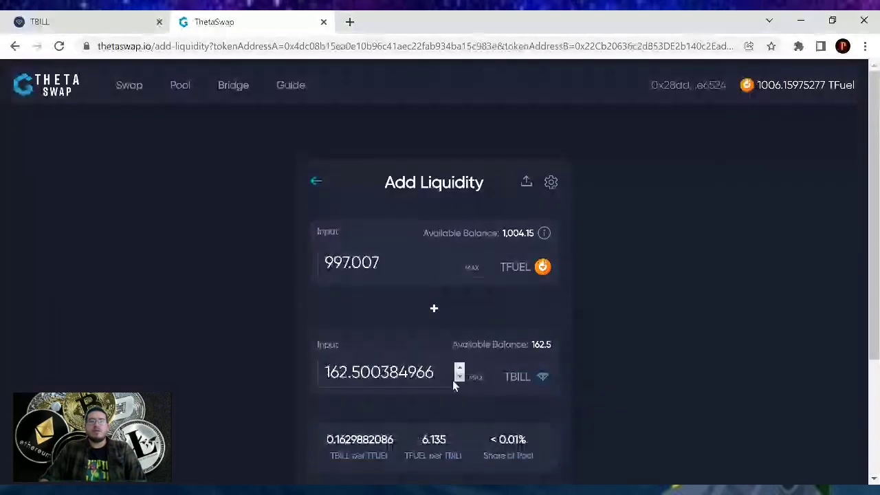
pyautogui.click(472, 268)
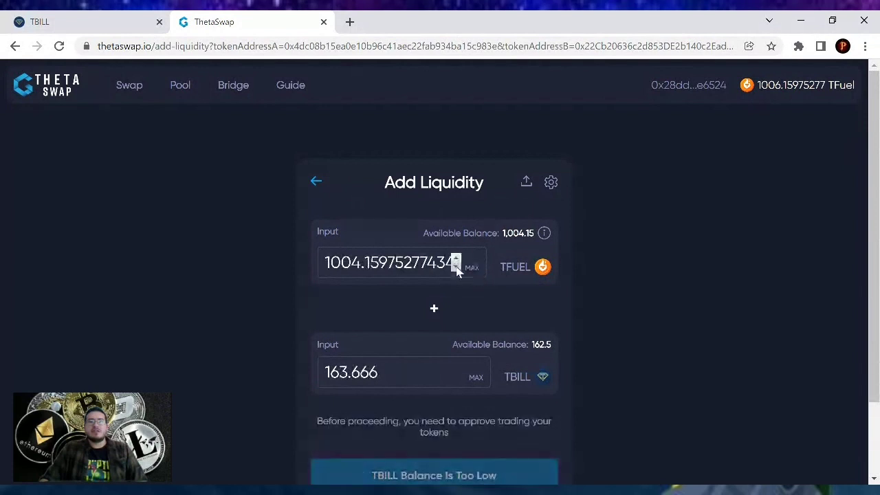
pyautogui.click(455, 267)
pyautogui.click(456, 268)
pyautogui.click(456, 267)
pyautogui.click(456, 268)
pyautogui.click(456, 268)
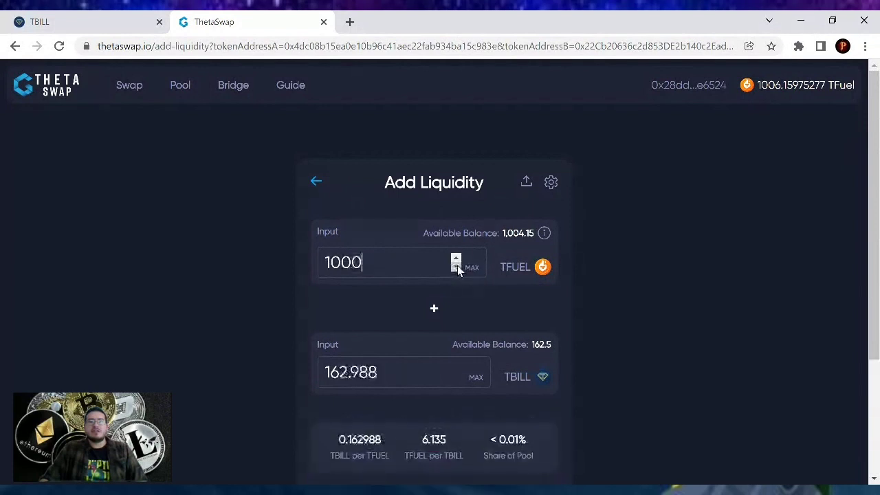
pyautogui.click(456, 267)
pyautogui.click(456, 268)
pyautogui.click(456, 268)
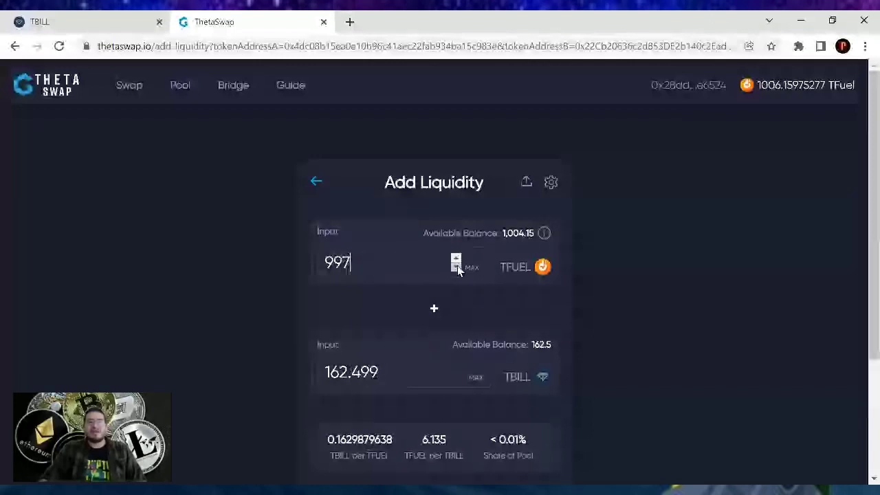
# Step: Allow TBILL to be traded for the liquidity pool and approve the authorization in the wallet
pyautogui.scroll(-2, 603, 272)
pyautogui.scroll(1, 603, 272)
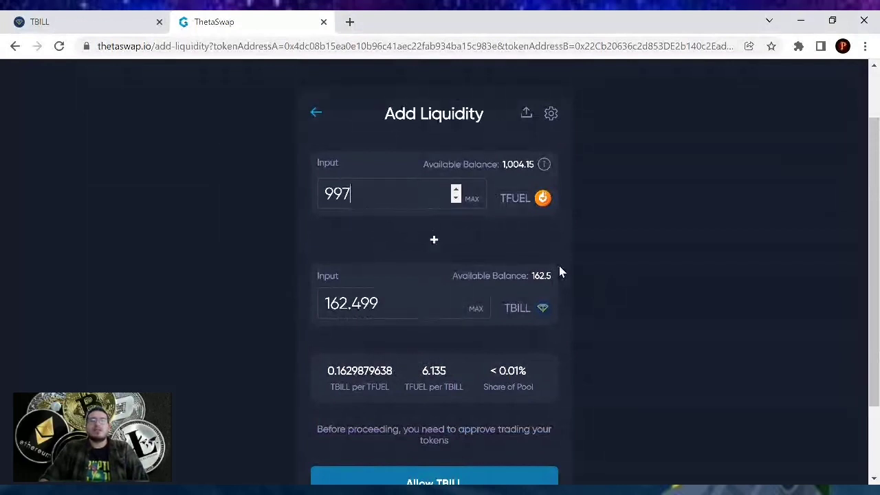
pyautogui.scroll(-1, 560, 268)
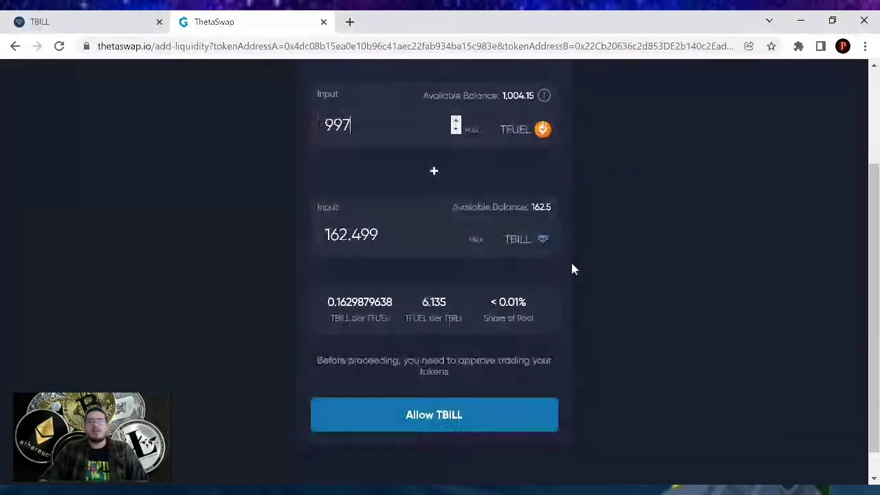
pyautogui.click(441, 424)
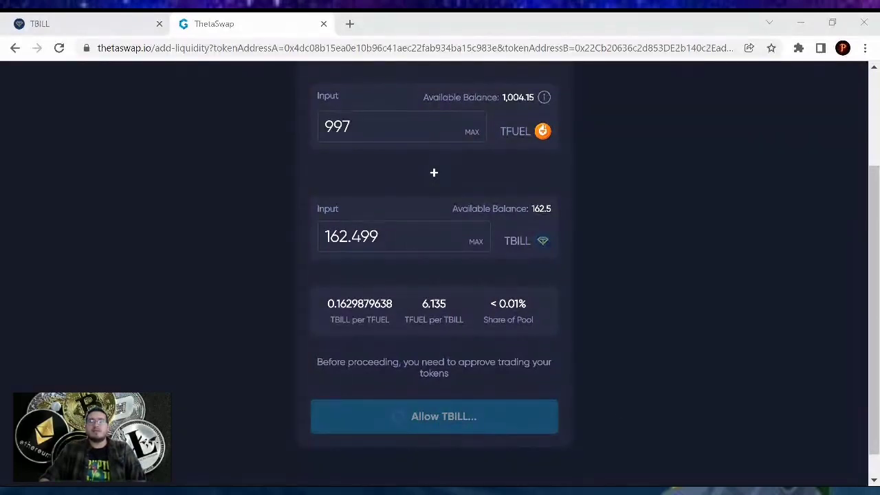
pyautogui.click(823, 399)
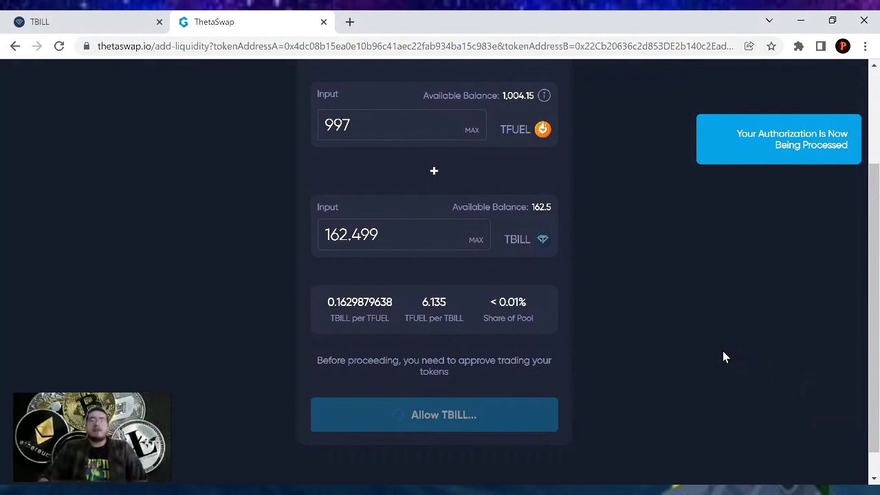
# Step: Supply 997 TFUEL and 162.499 TBILL to the liquidity pool, confirm the supply, and open the list of provided liquidity
pyautogui.scroll(1, 723, 351)
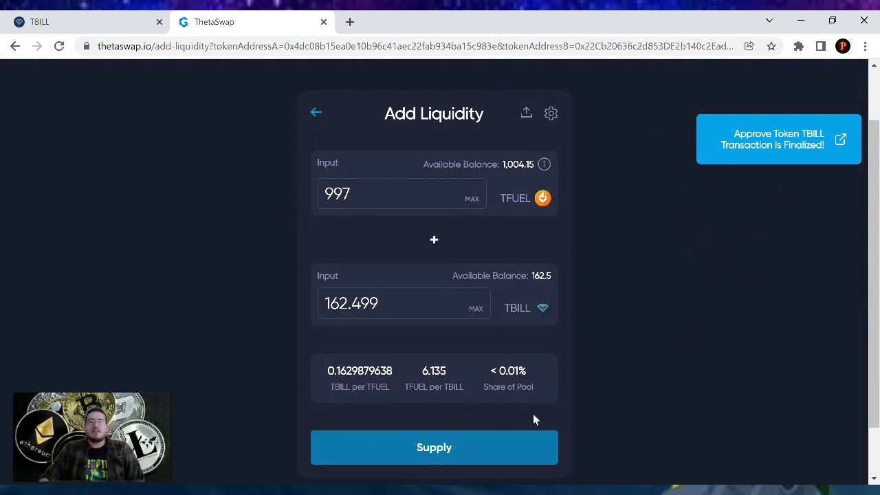
pyautogui.click(439, 453)
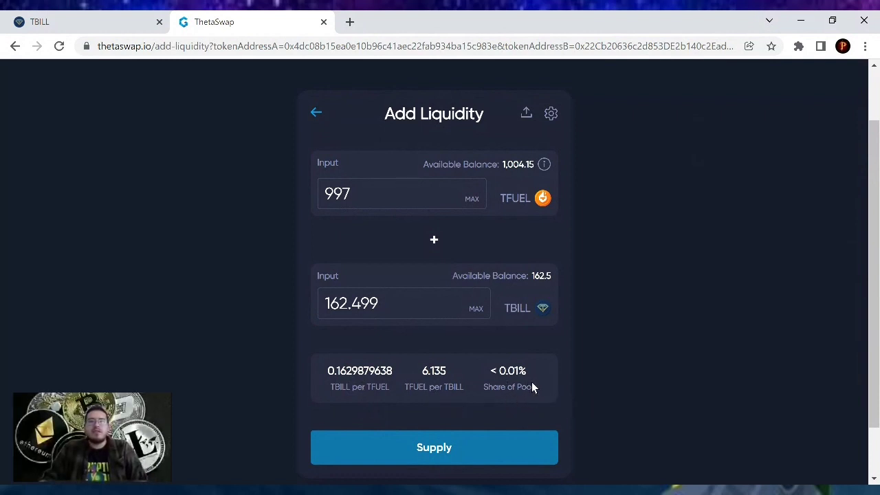
pyautogui.click(453, 455)
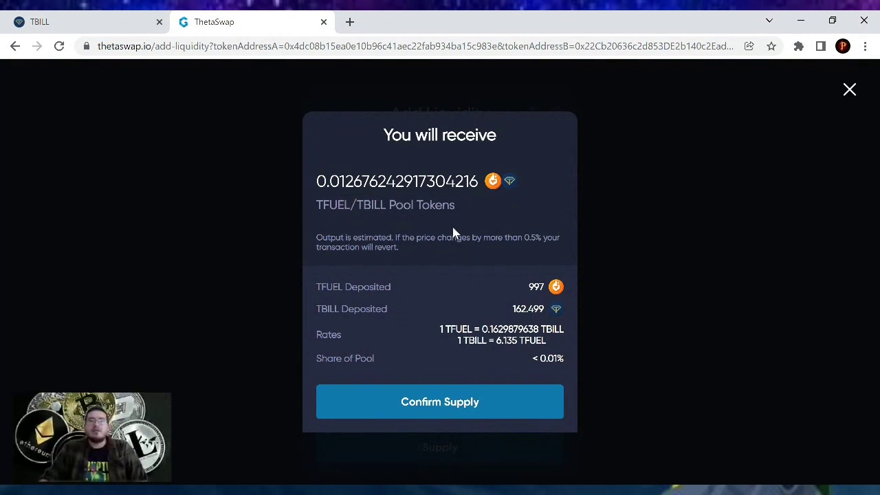
pyautogui.click(439, 409)
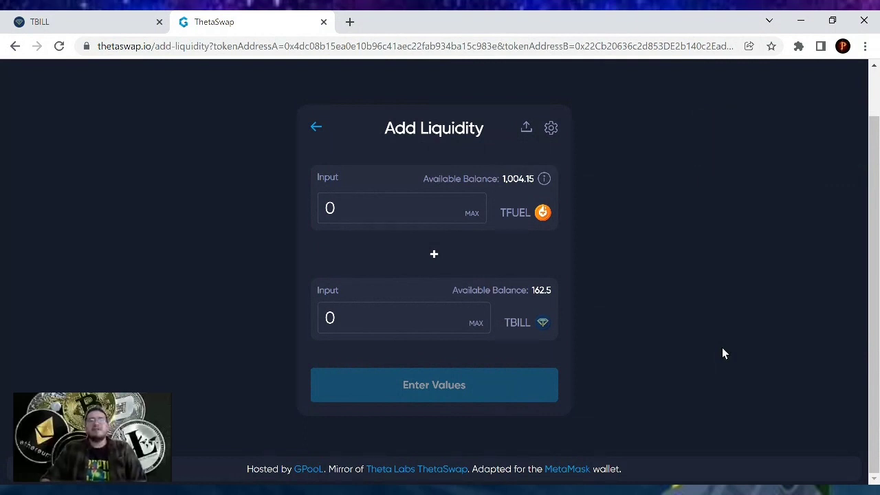
pyautogui.scroll(1, 722, 348)
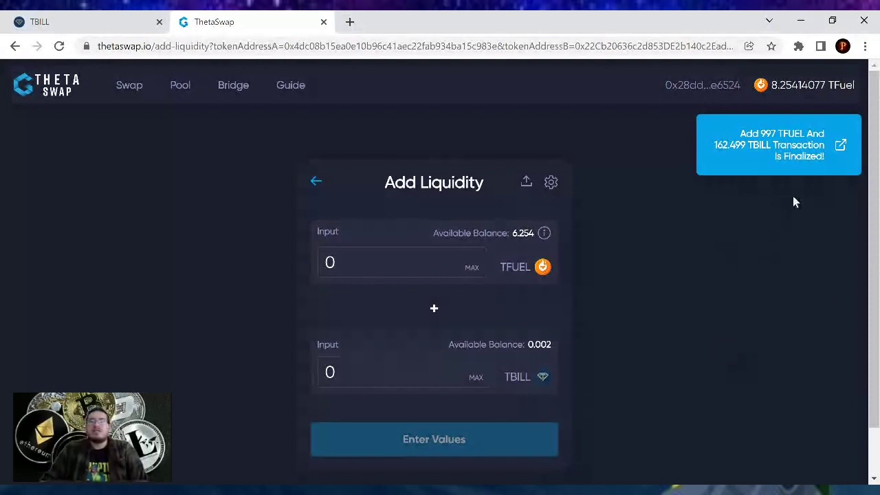
pyautogui.click(181, 97)
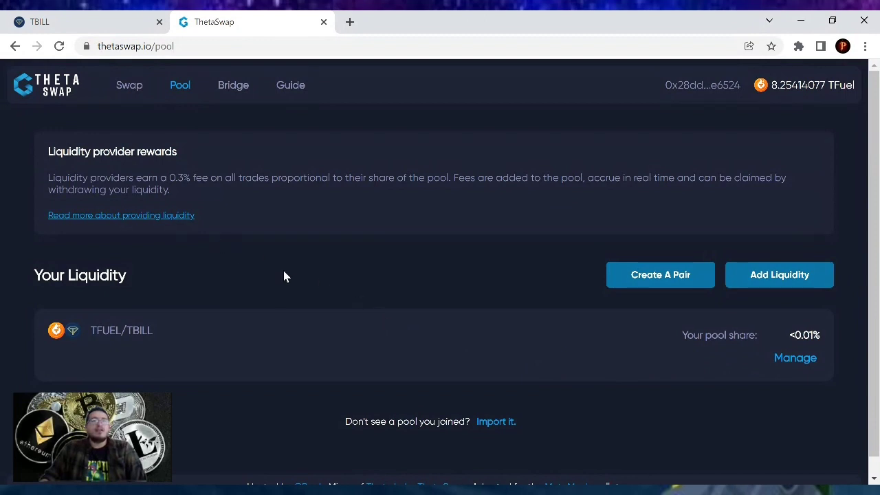
# Step: Switch to the TBILL site's staking page, turn LP staking on, and acknowledge the activation notice
pyautogui.click(58, 15)
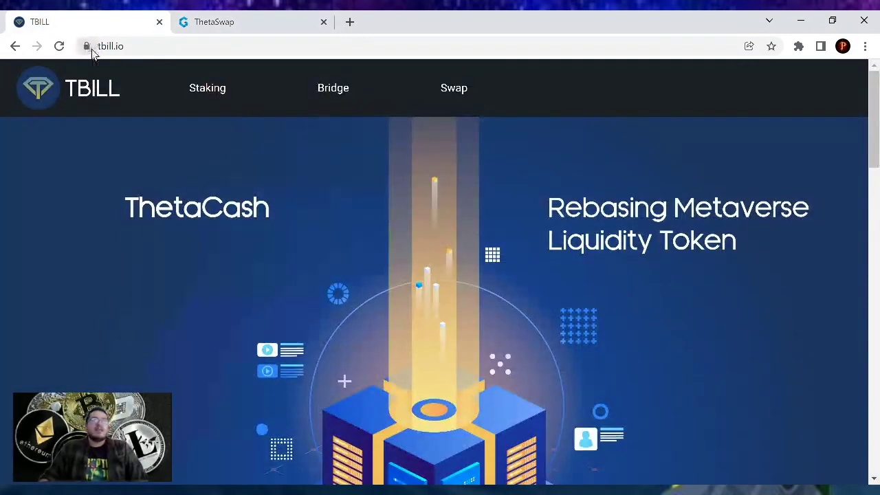
pyautogui.click(214, 93)
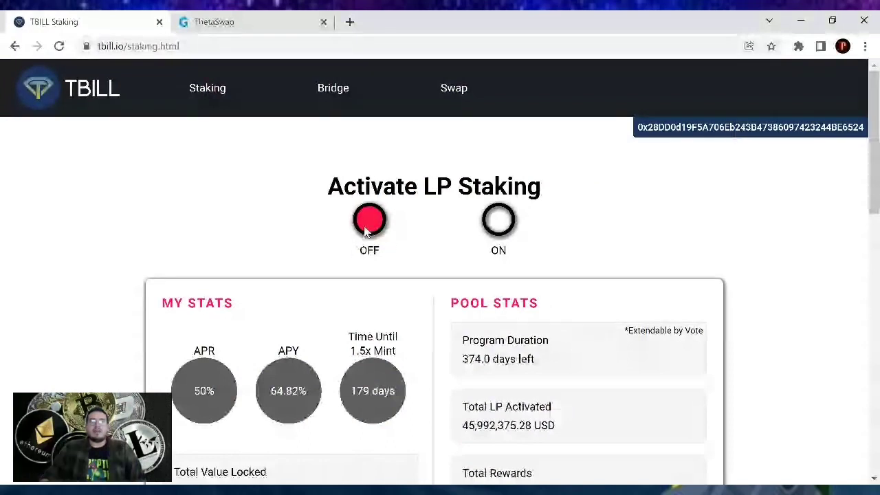
pyautogui.click(501, 227)
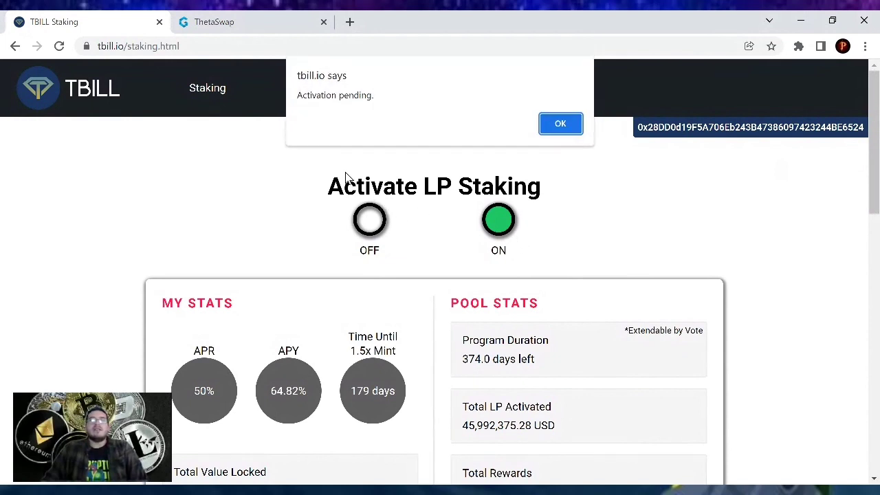
pyautogui.click(560, 126)
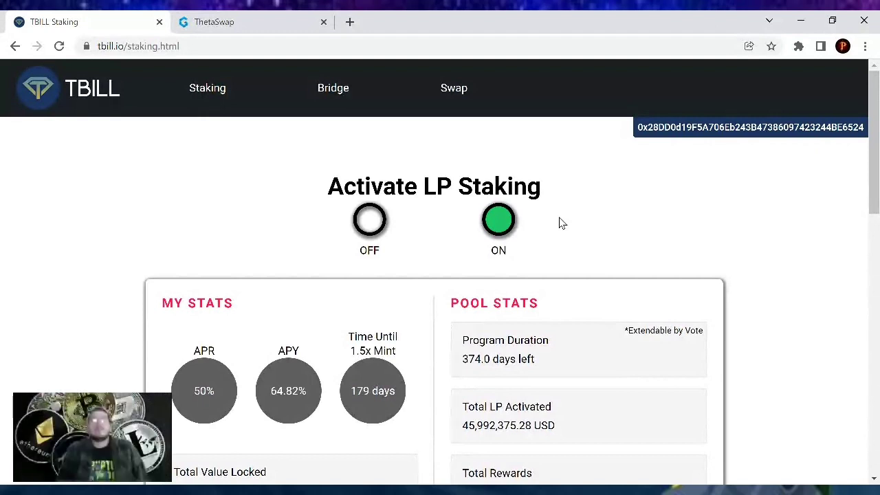
# Step: Examine the personal and pool statistics on the TBILL staking page, including APR, APY and activated amounts
pyautogui.scroll(-1, 426, 199)
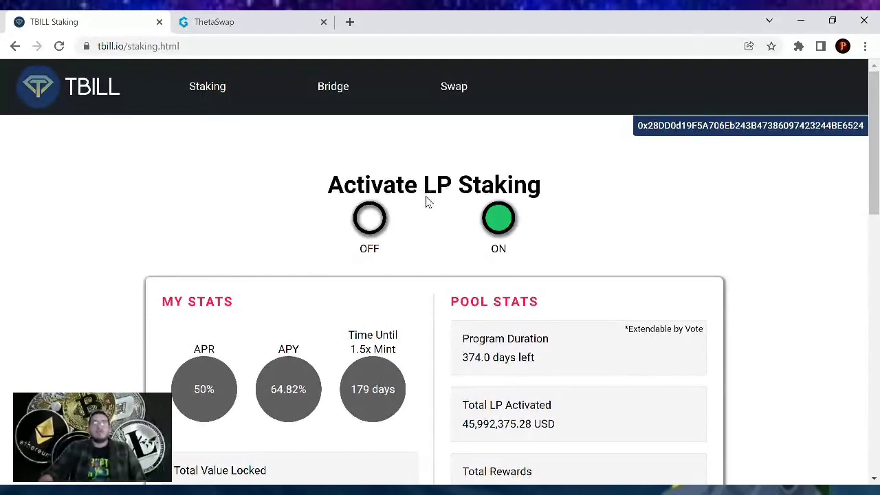
pyautogui.scroll(-1, 427, 198)
pyautogui.scroll(-2, 644, 197)
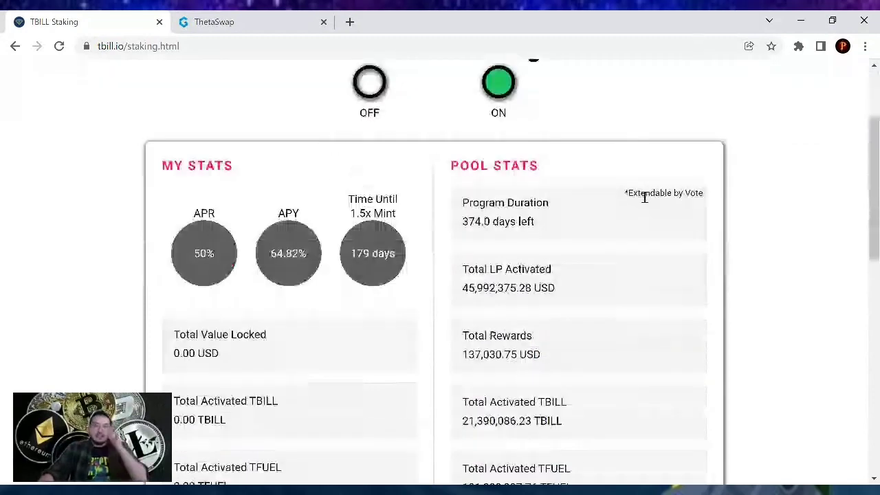
pyautogui.scroll(2, 752, 200)
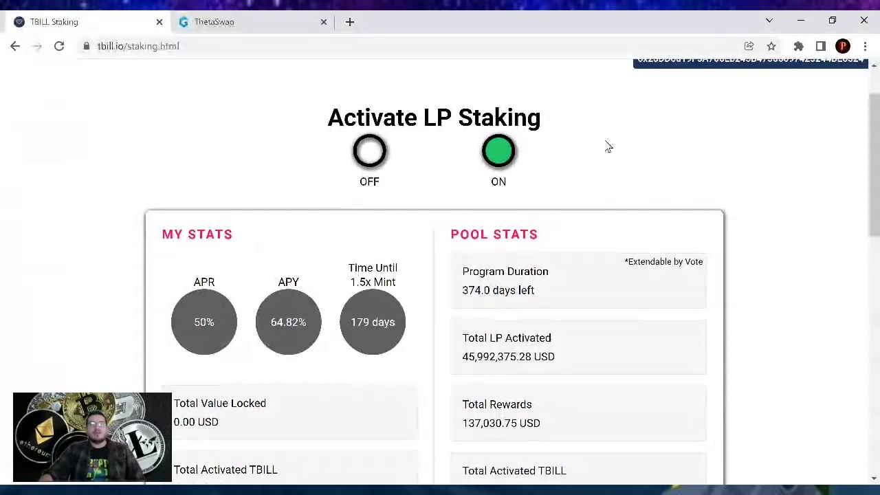
pyautogui.scroll(-1, 749, 177)
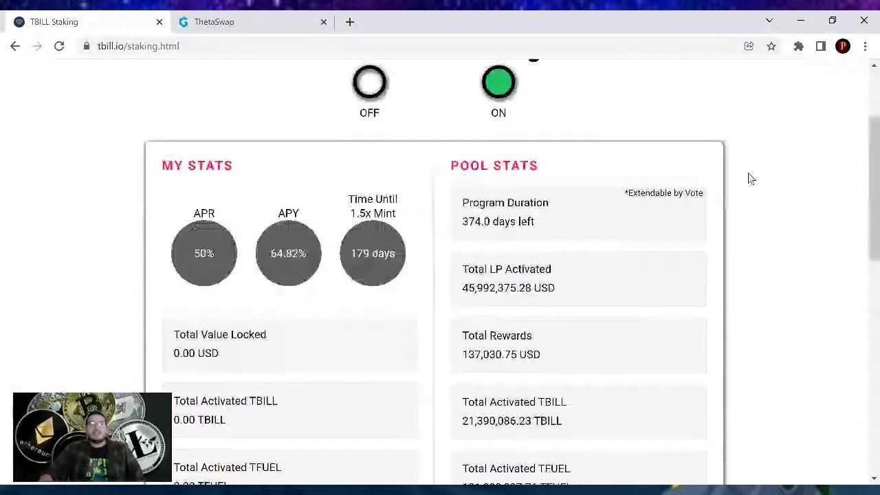
pyautogui.scroll(-1, 749, 177)
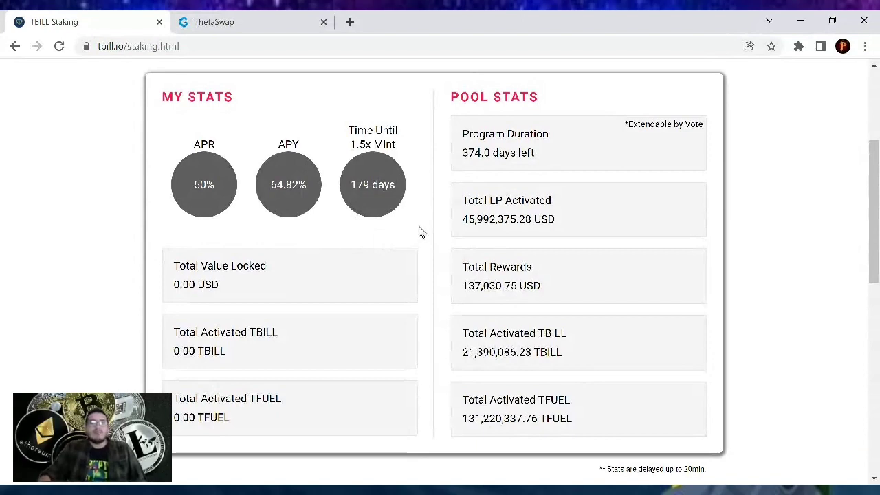
pyautogui.scroll(1, 421, 232)
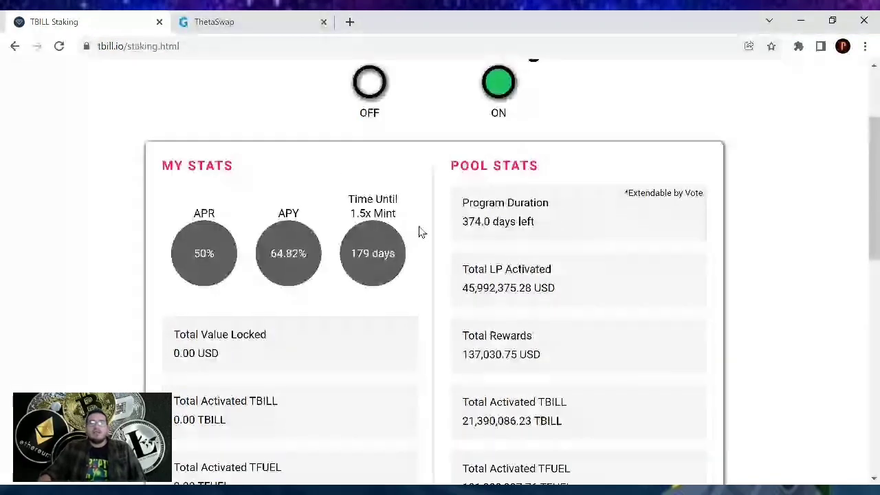
pyautogui.scroll(-1, 421, 232)
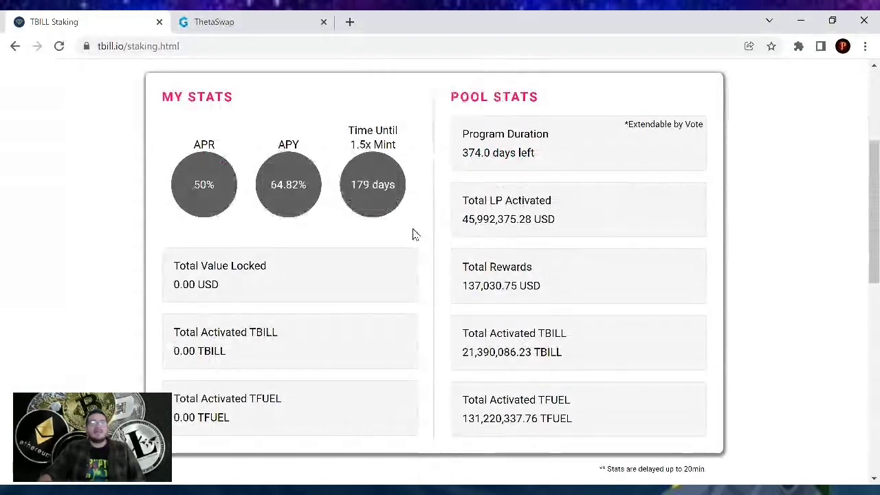
# Step: Return to ThetaSwap and open its token swap page
pyautogui.click(247, 18)
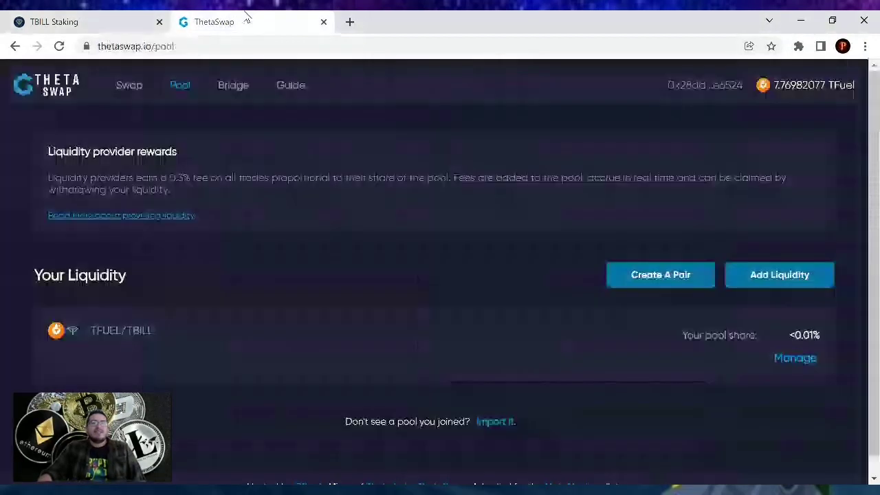
pyautogui.click(61, 94)
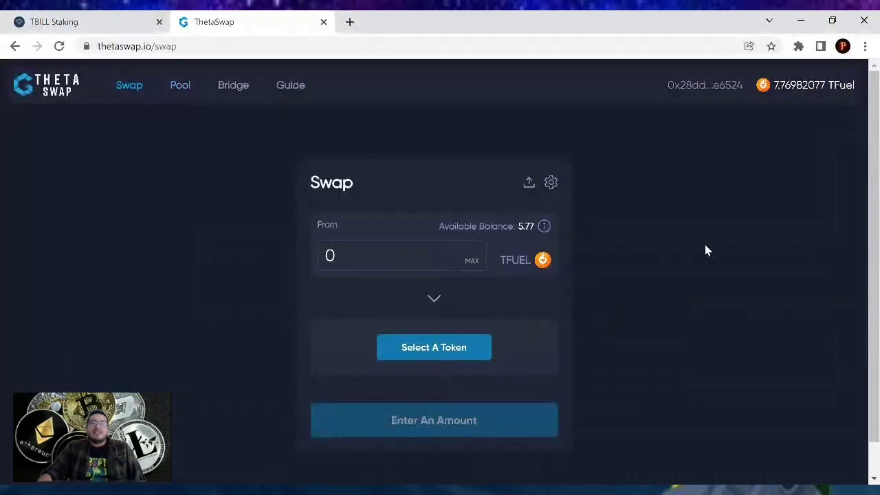